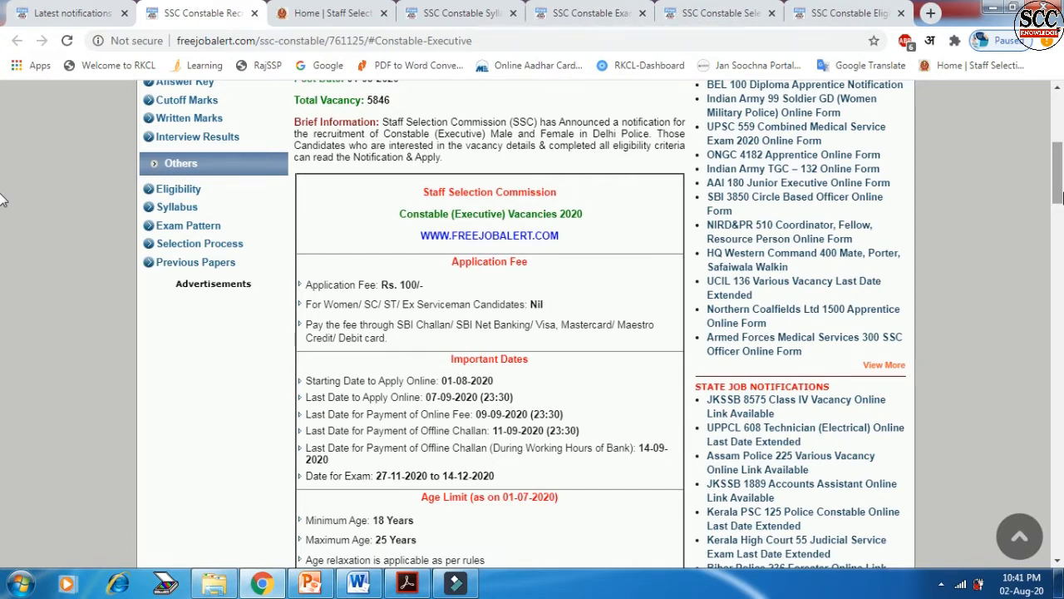
# Step: Scroll through the Constable (Executive) notice's fees, dates and age limit down to the vacancy table
pyautogui.moveTo(1056, 182); pyautogui.dragTo(1056, 204)
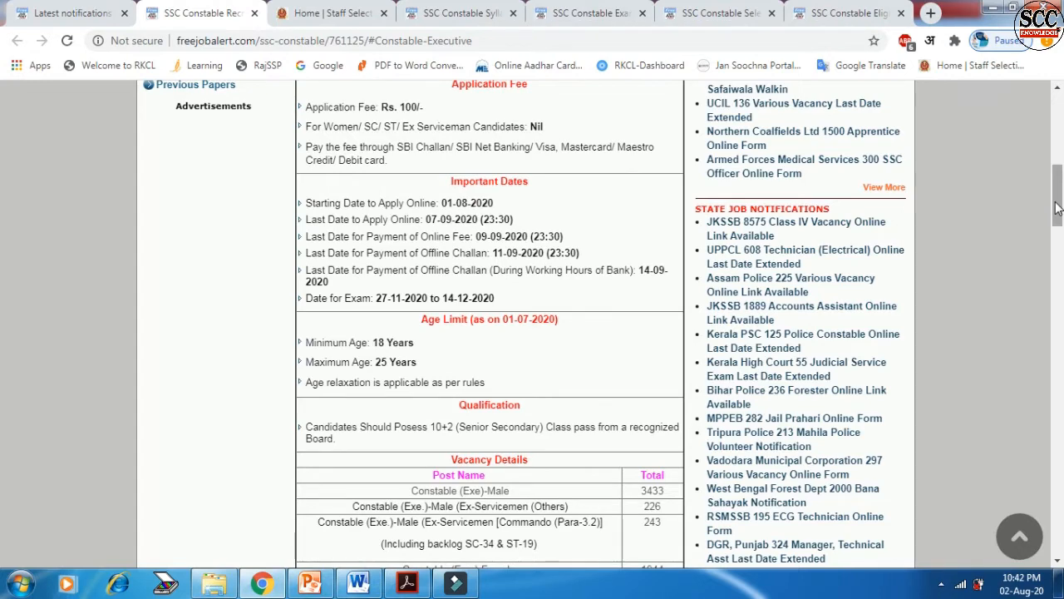
pyautogui.scroll(-1, 1056, 208)
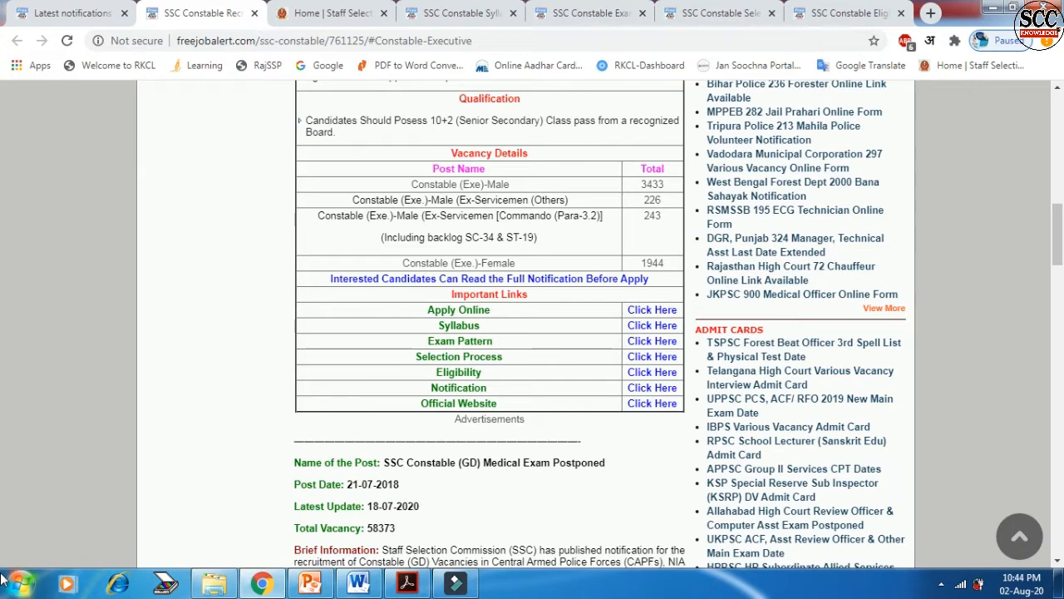
# Step: Scroll the FreeJobAlert page to the Important Links section with the Official Website link
pyautogui.scroll(3, 48, 443)
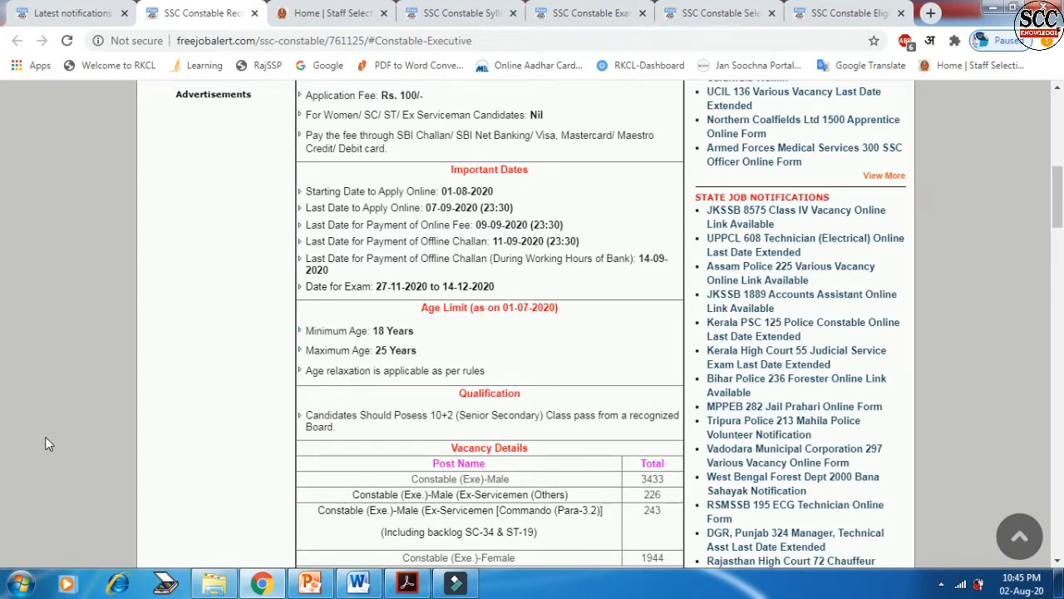
pyautogui.scroll(-3, 45, 438)
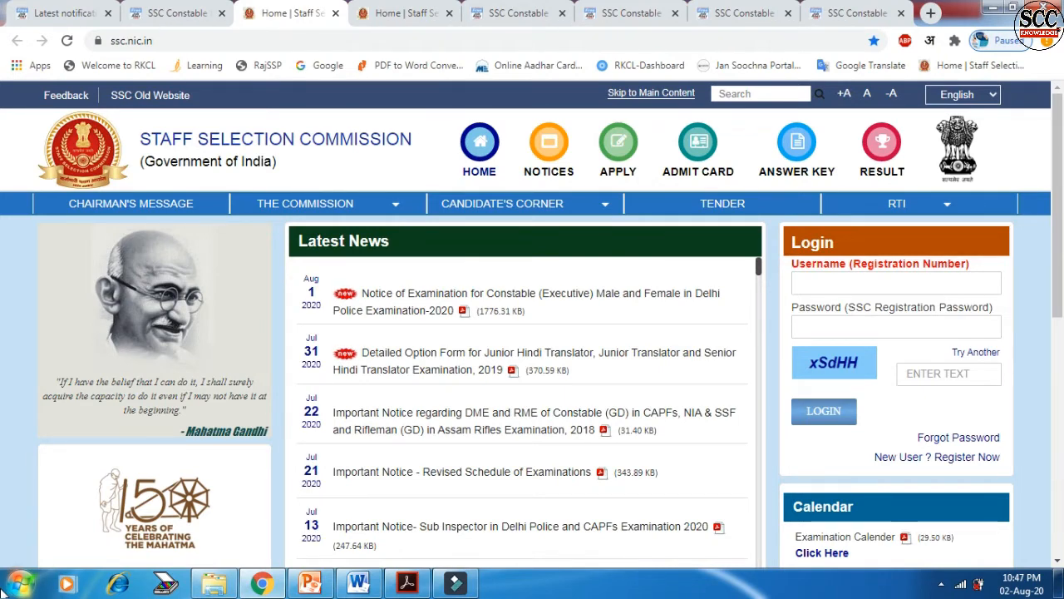
pyautogui.scroll(-1, 4, 286)
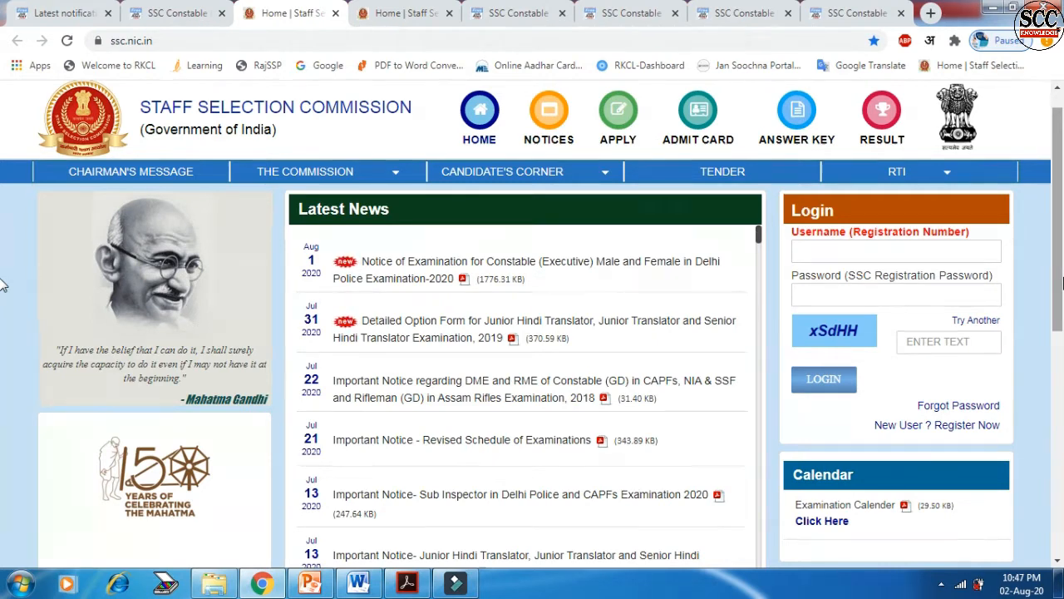
# Step: Open the New User registration form and scroll down its Basic Details
pyautogui.click(934, 427)
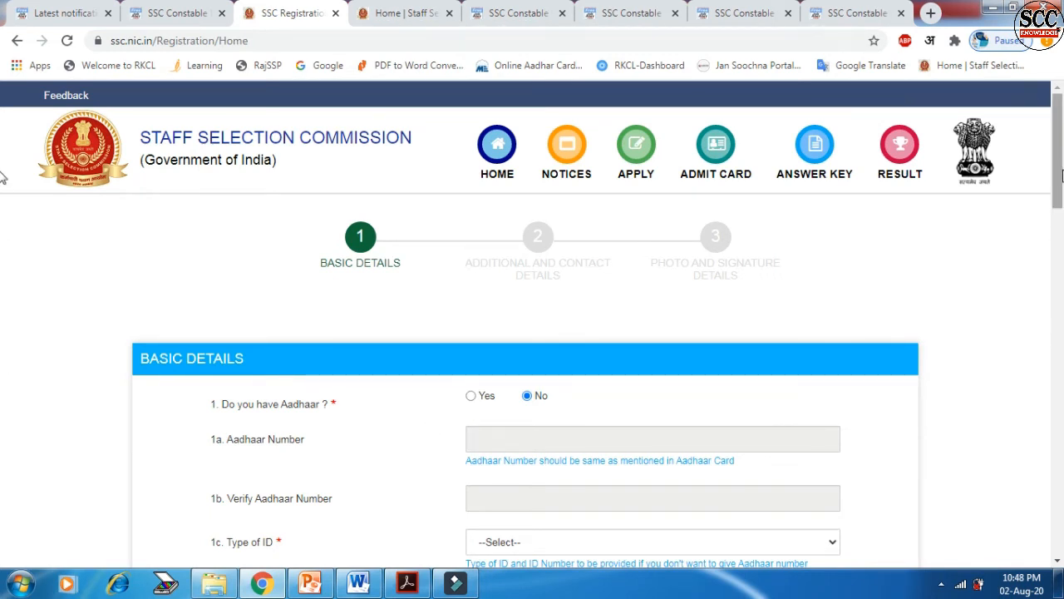
pyautogui.scroll(-2, 2, 211)
pyautogui.scroll(-1, 2, 211)
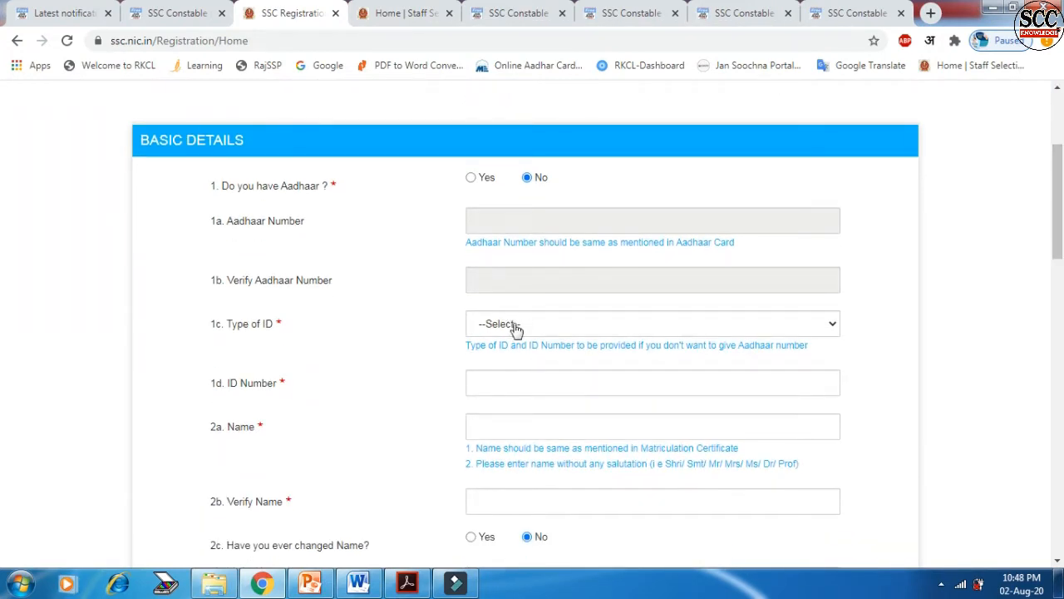
# Step: Check the accepted ID types, answer Yes to having Aadhaar, and select the Aadhaar Number field
pyautogui.click(514, 327)
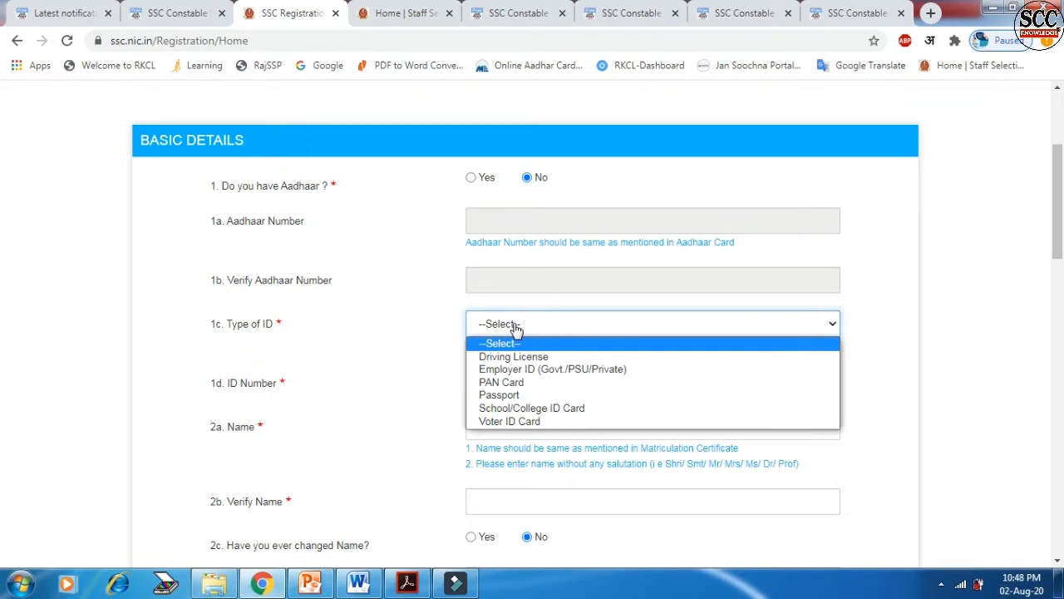
pyautogui.click(471, 180)
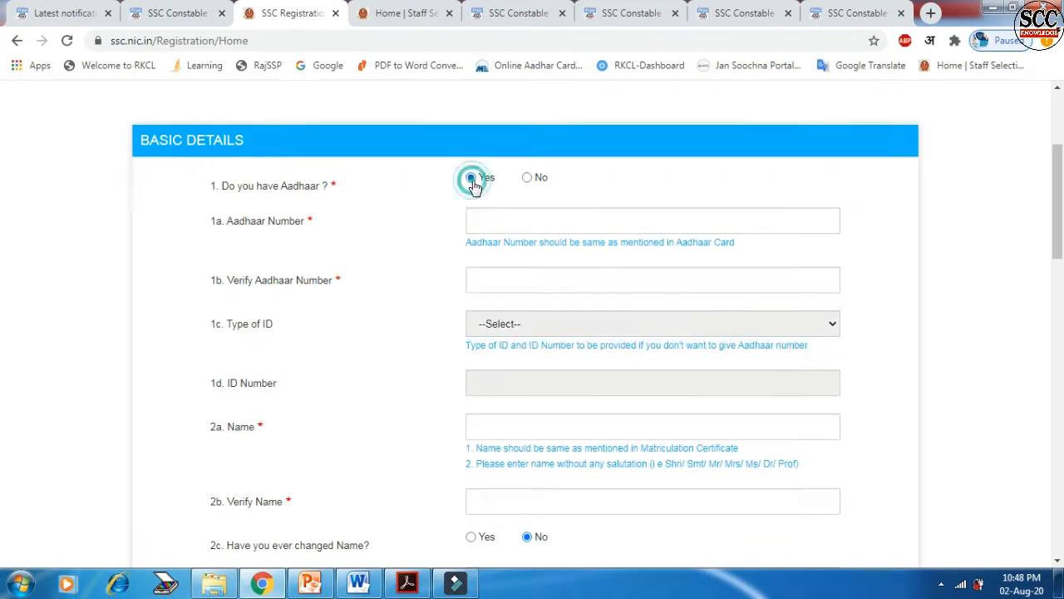
pyautogui.click(495, 223)
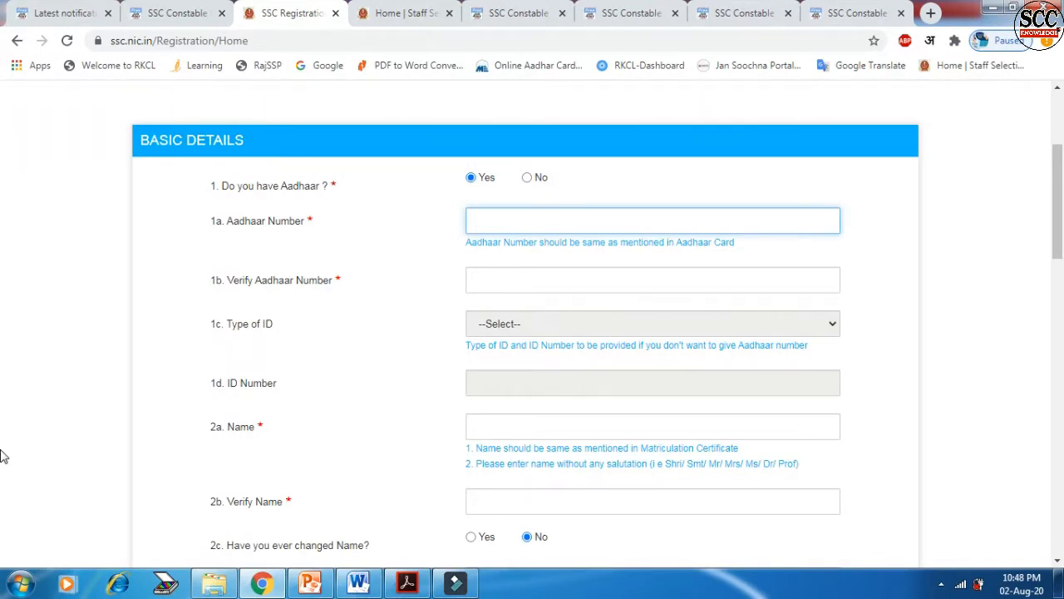
# Step: Enter the candidate's full name in the Name and Verify Name fields, then the Father's Name field
pyautogui.scroll(-2, 629, 219)
pyautogui.click(629, 218)
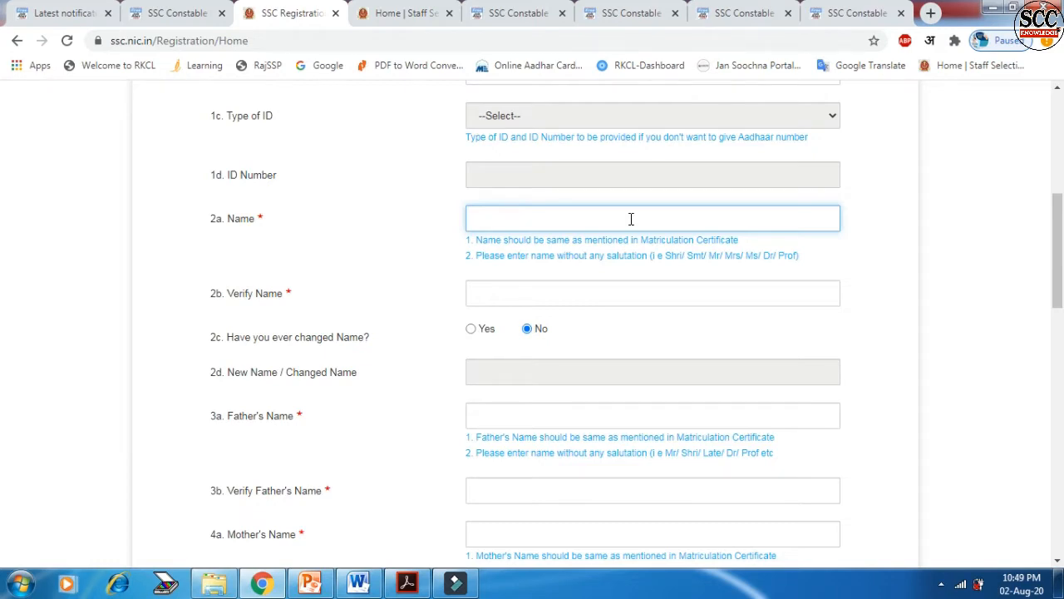
pyautogui.click(570, 291)
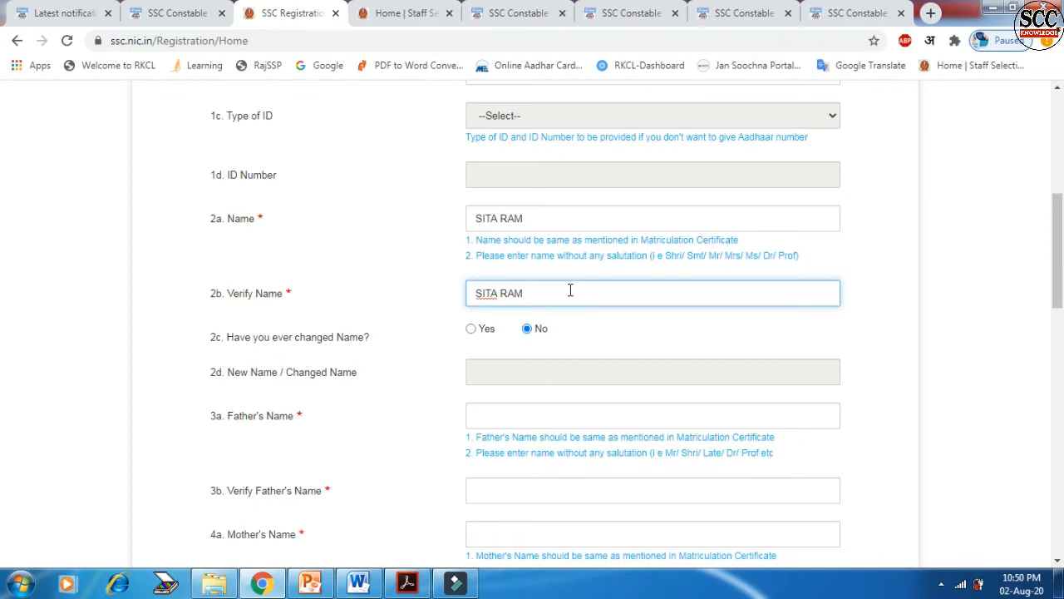
pyautogui.click(455, 356)
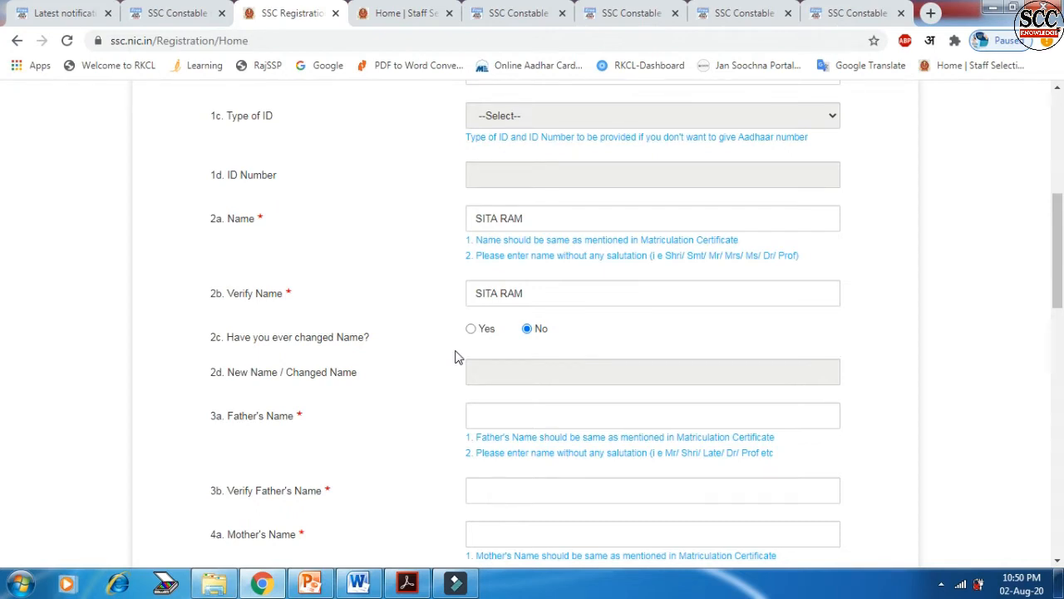
pyautogui.click(498, 414)
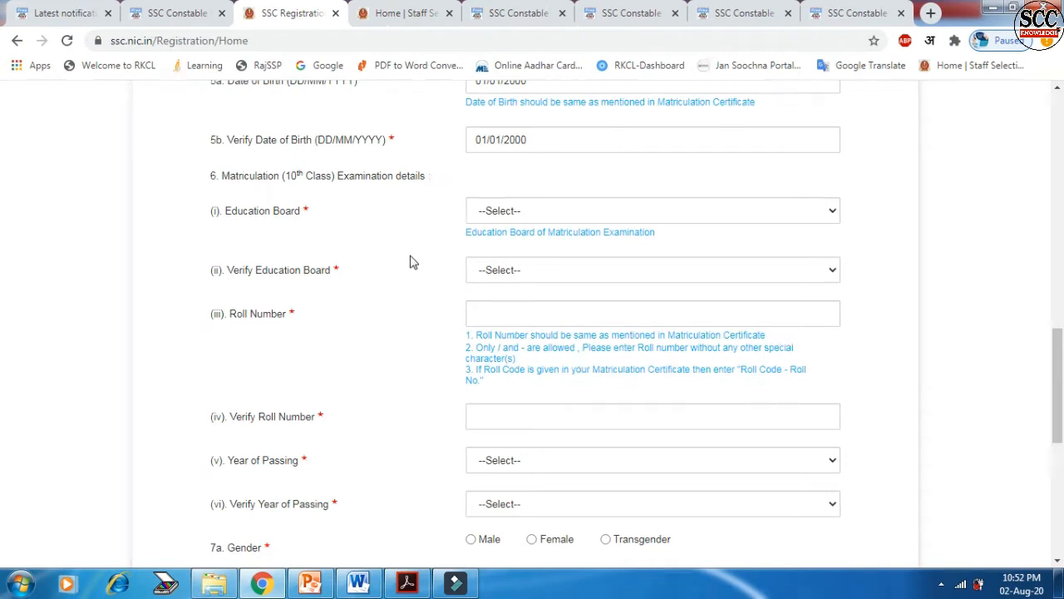
# Step: Choose the matriculation Education Board from its dropdown
pyautogui.click(542, 216)
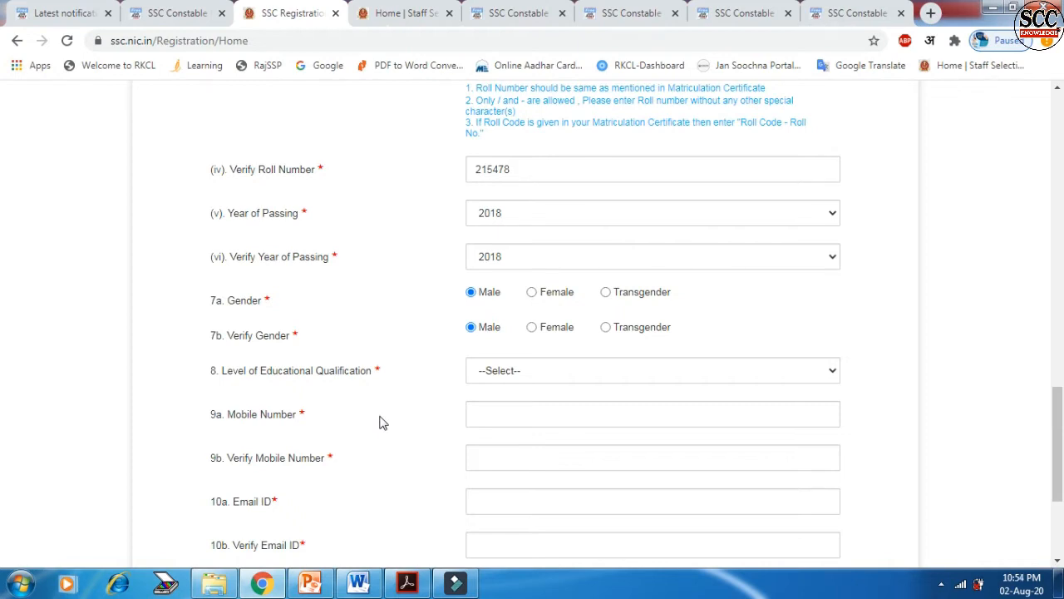
# Step: Set Level of Educational Qualification to Higher Secondary (10+2) and move to the mobile number field
pyautogui.click(525, 380)
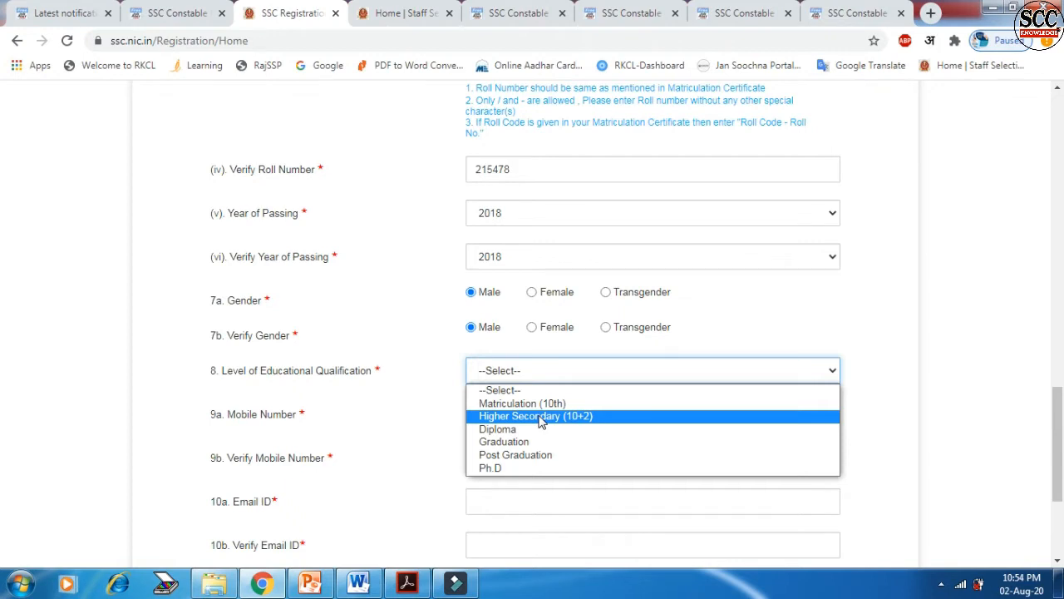
pyautogui.click(540, 417)
pyautogui.click(533, 416)
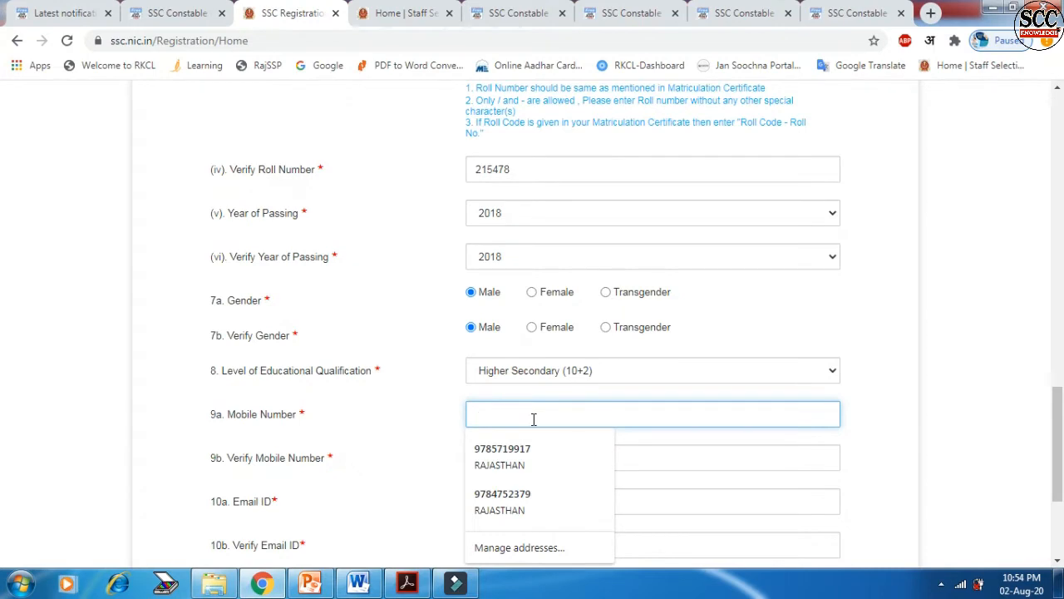
pyautogui.moveTo(1058, 429); pyautogui.dragTo(1062, 456)
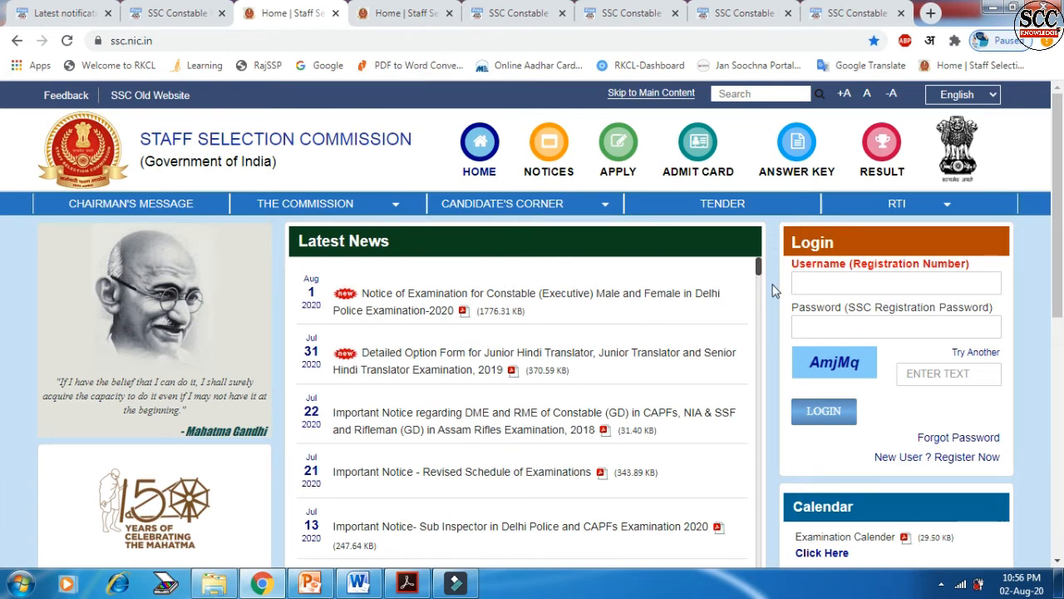
# Step: Log in with the new registration number, password and captcha
pyautogui.click(804, 282)
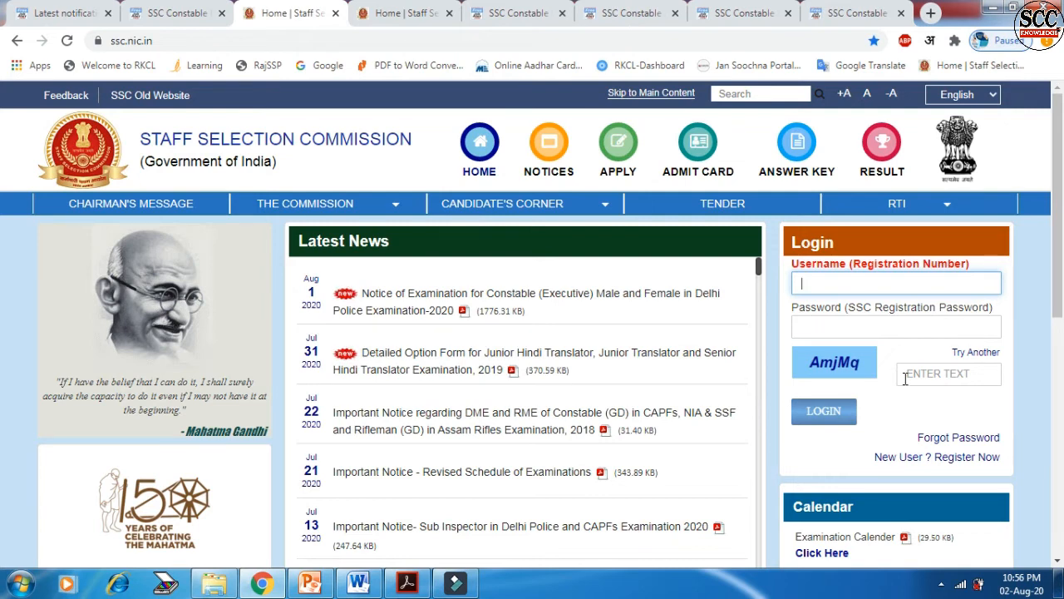
pyautogui.click(836, 410)
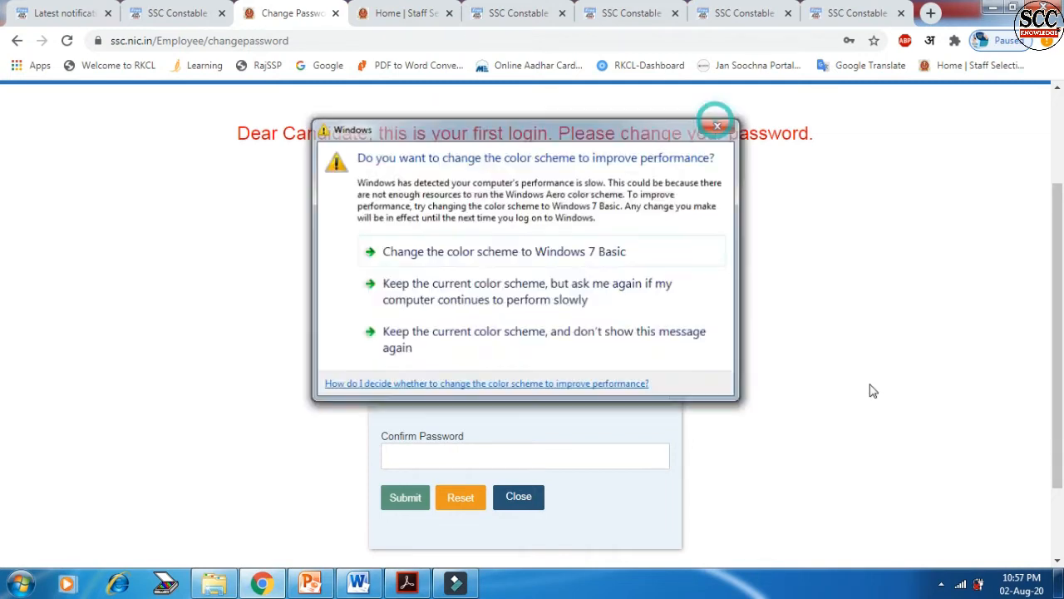
# Step: Fill in the old password, new password and its confirmation on the Change Password form
pyautogui.click(715, 123)
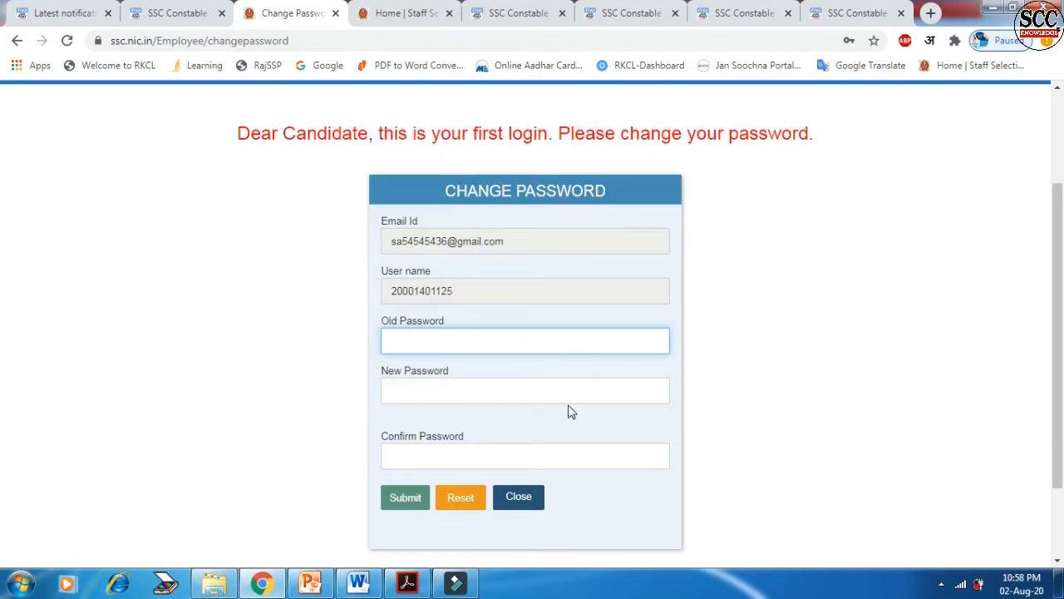
pyautogui.click(533, 454)
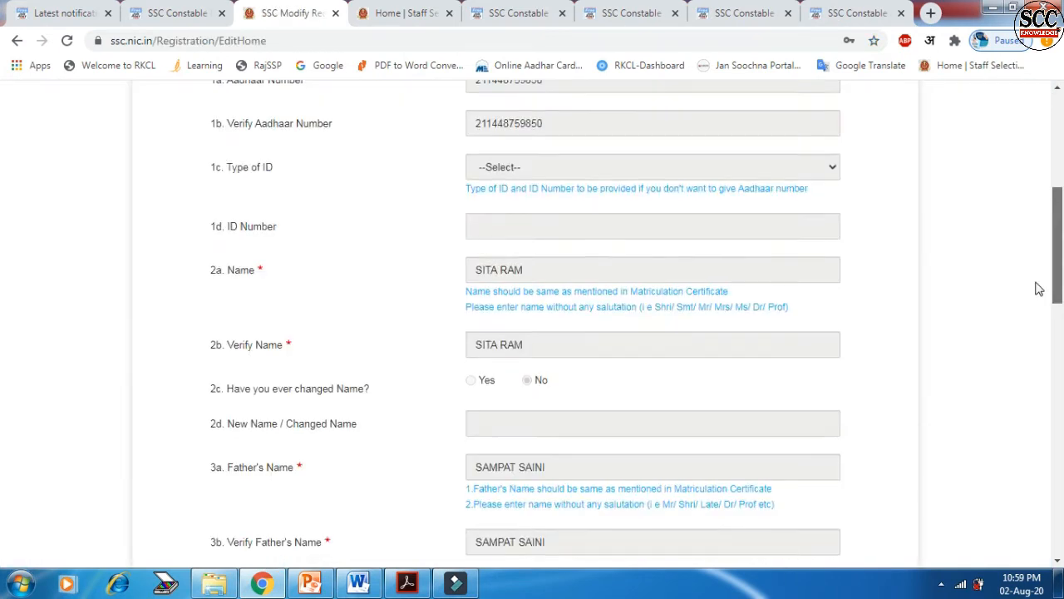
# Step: Review the personal details, continue with Next, and scroll to the top of Additional and Contact Details
pyautogui.scroll(-3, 1039, 288)
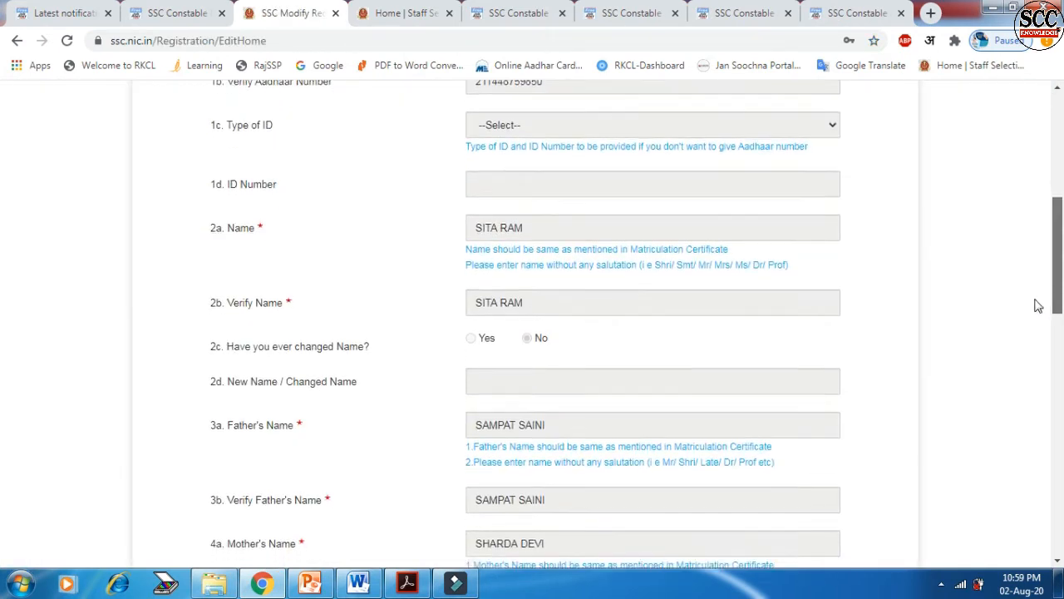
pyautogui.scroll(-5, 1035, 333)
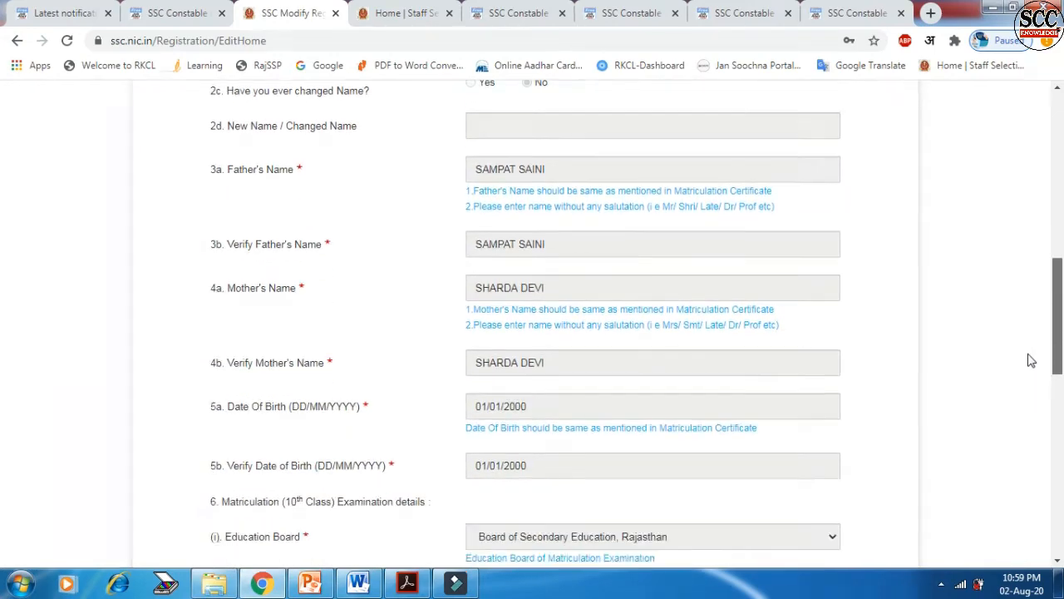
pyautogui.scroll(-9, 1031, 409)
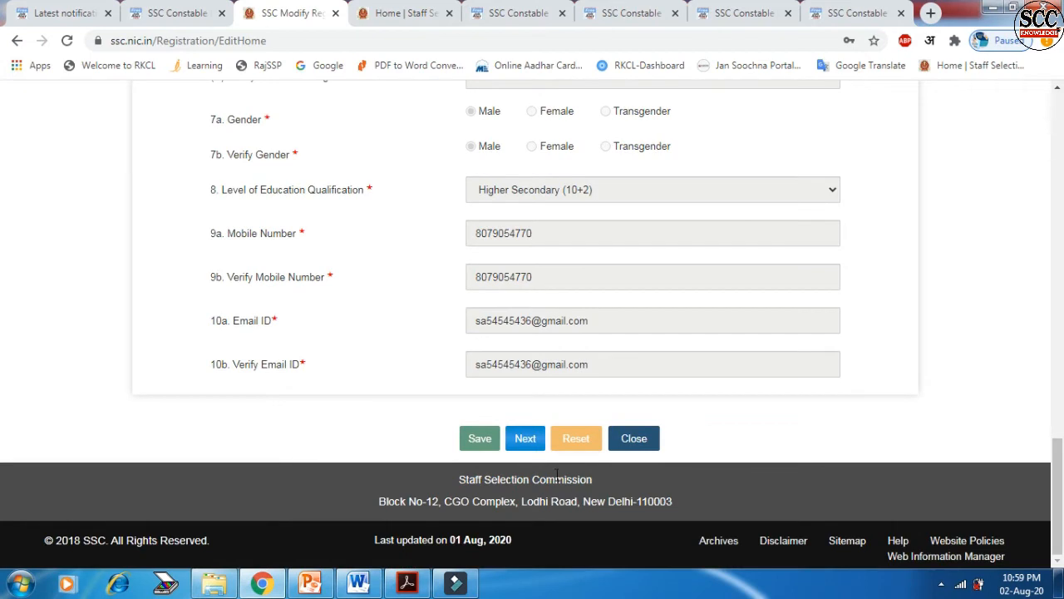
pyautogui.click(522, 445)
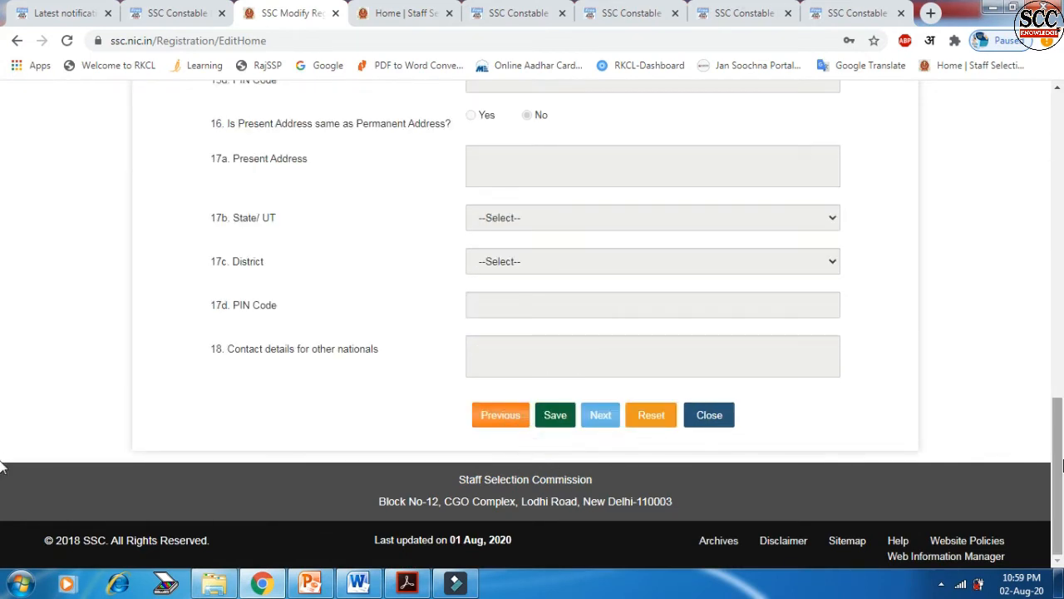
pyautogui.scroll(9, 661, 278)
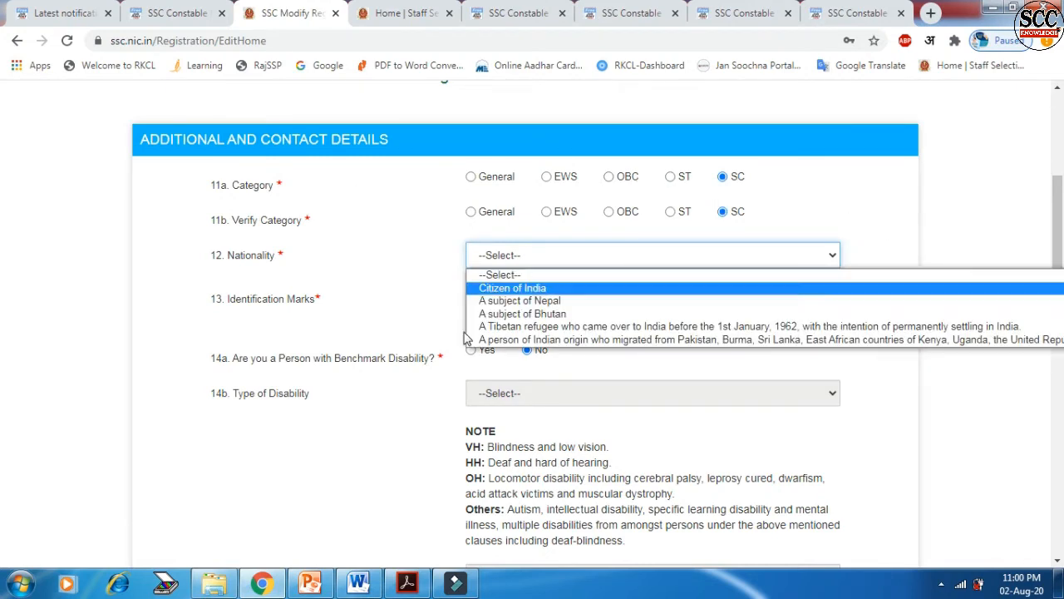
# Step: Set Nationality to Citizen of India, enter NO for Identification Marks, and select the Permanent Address box
pyautogui.click(509, 289)
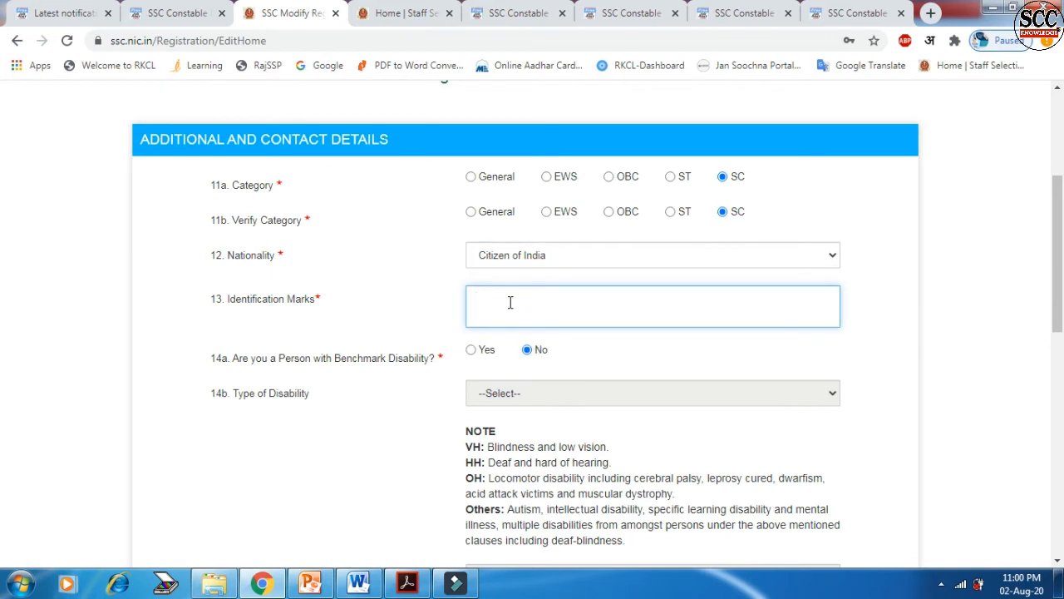
pyautogui.write('NO')
pyautogui.scroll(-1, 392, 391)
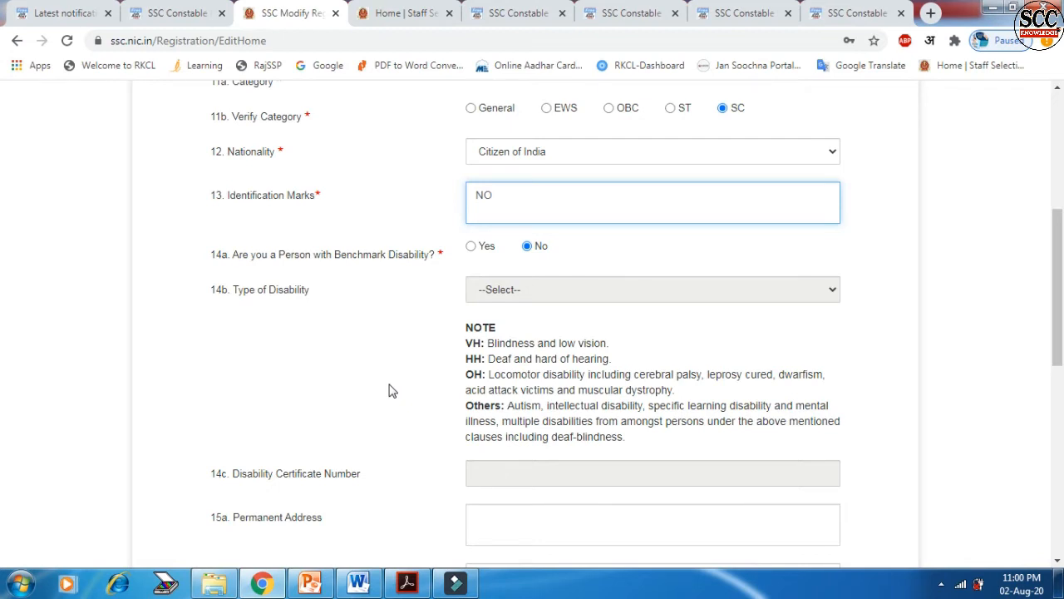
pyautogui.scroll(-2, 392, 390)
pyautogui.click(582, 330)
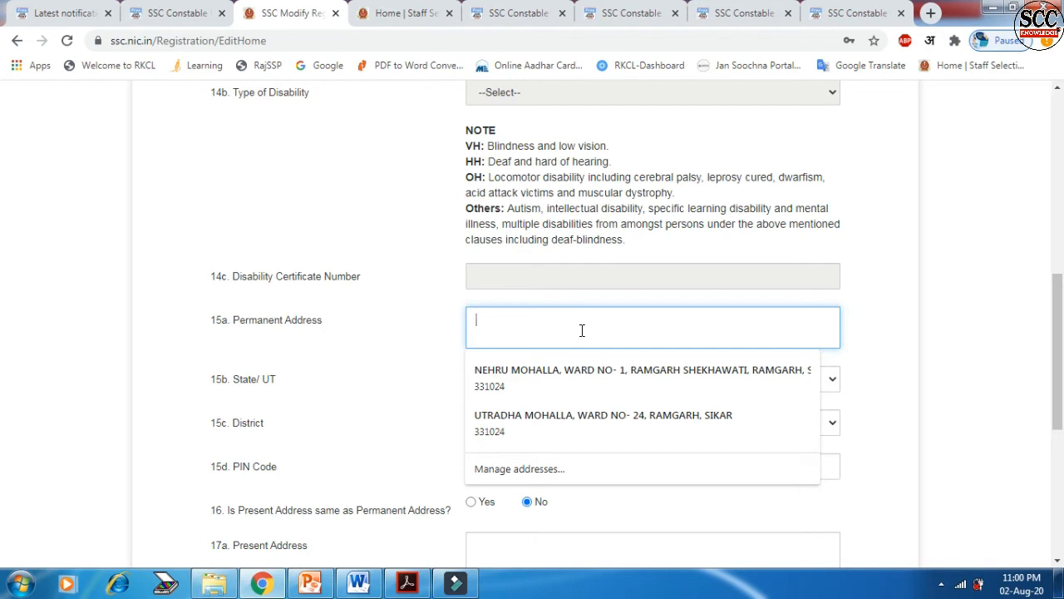
# Step: Fill the permanent address from the saved suggestion, with state Rajasthan and district Sikar
pyautogui.write('RAMGARH SHEKHAWATI SIKAR')
pyautogui.press('Tab')
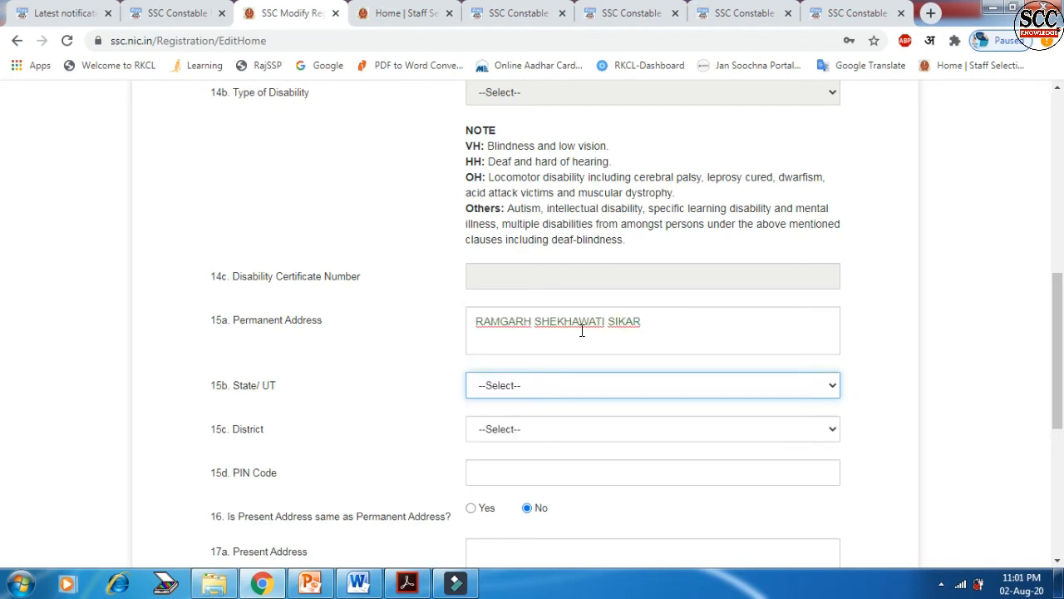
pyautogui.click(538, 385)
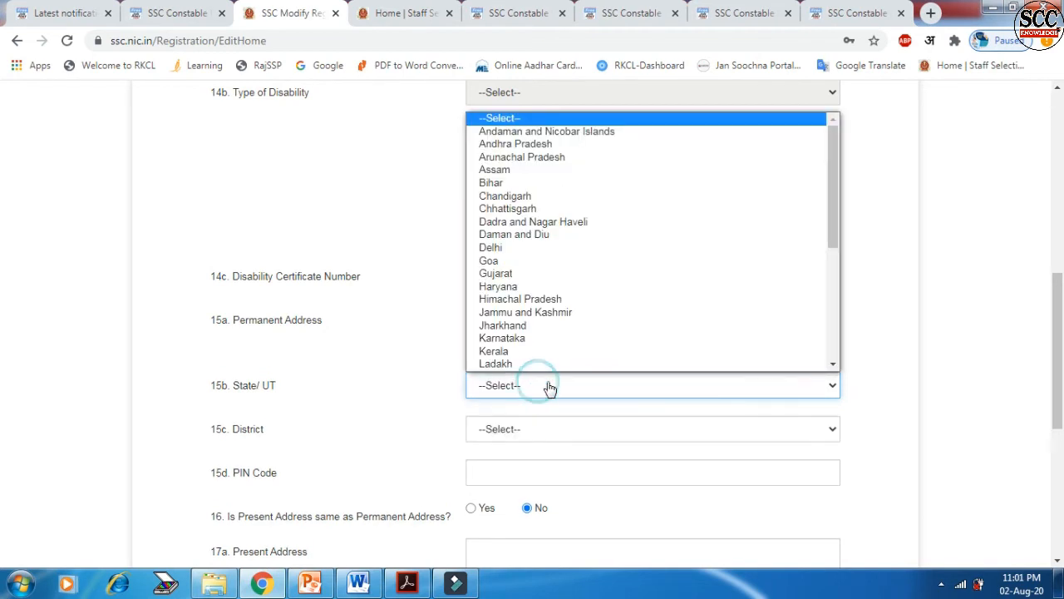
pyautogui.press('r')
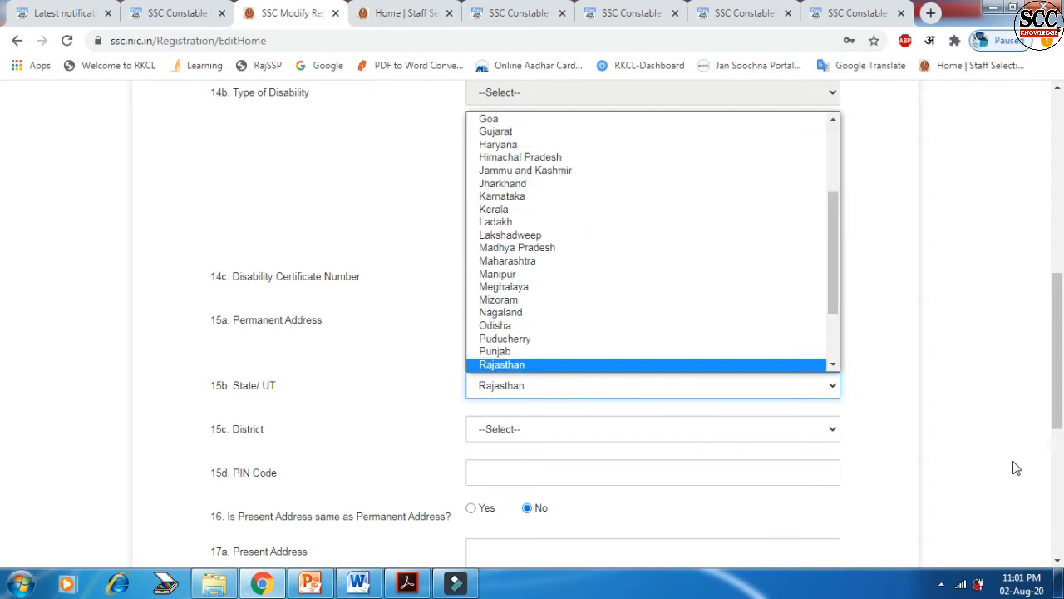
pyautogui.press('Return')
pyautogui.scroll(-2, 661, 320)
pyautogui.click(661, 320)
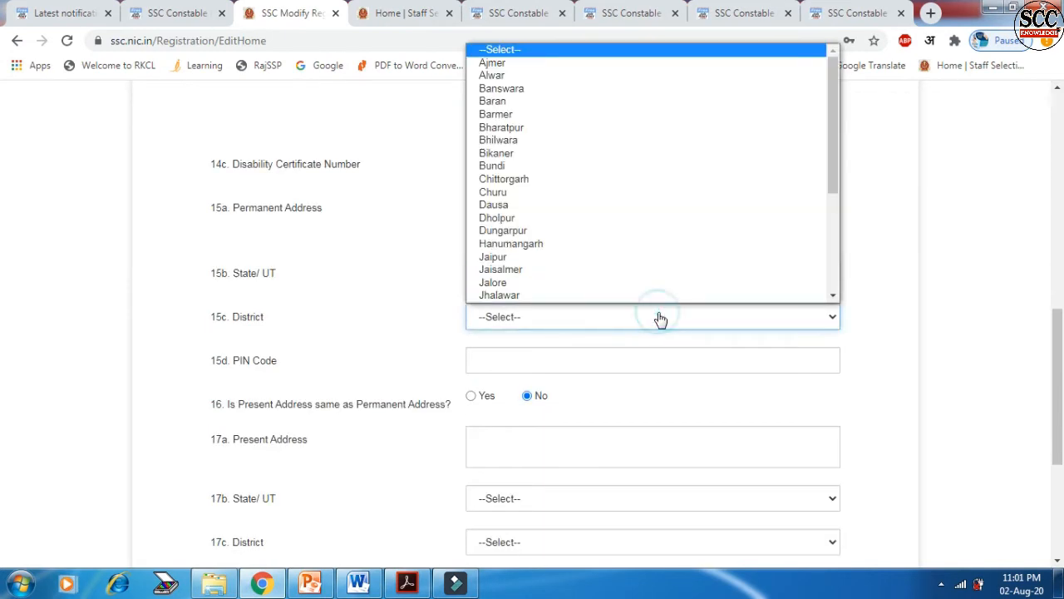
pyautogui.press('s')
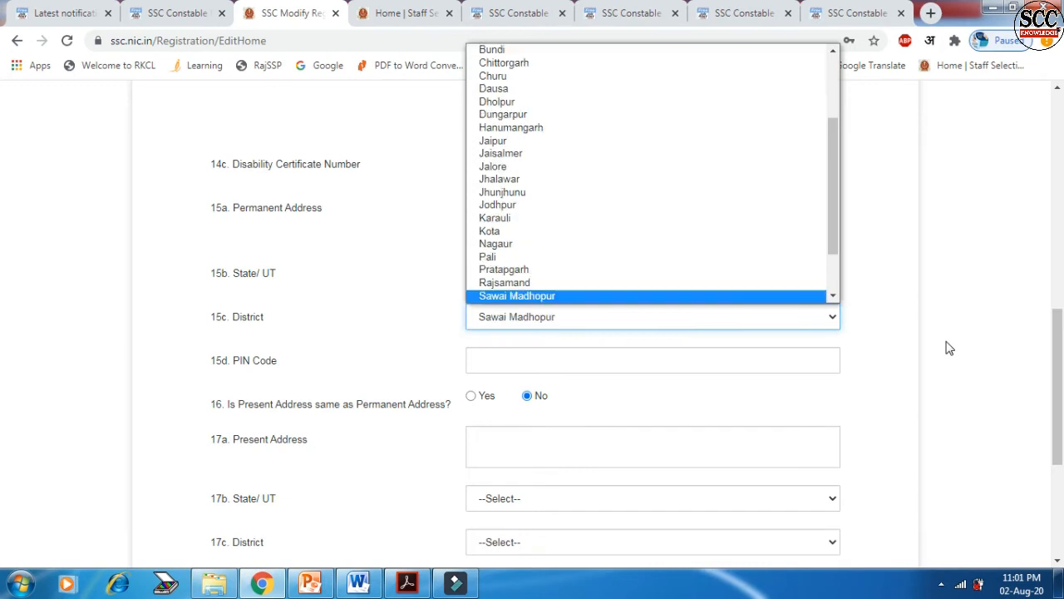
pyautogui.press('i')
pyautogui.press('Return')
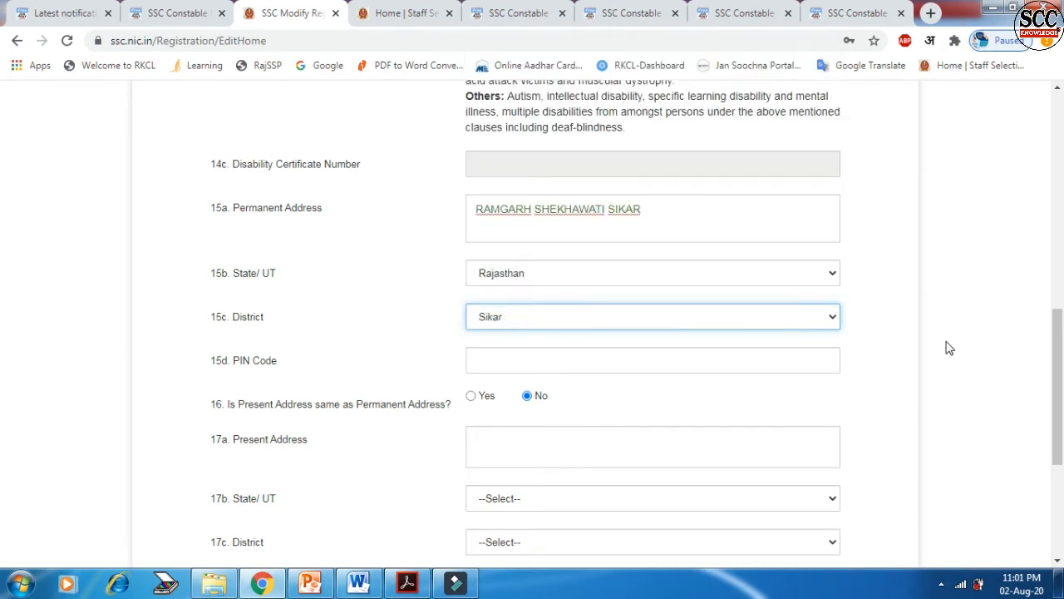
# Step: Enter the permanent address PIN code and mark the present address as same as permanent
pyautogui.click(633, 366)
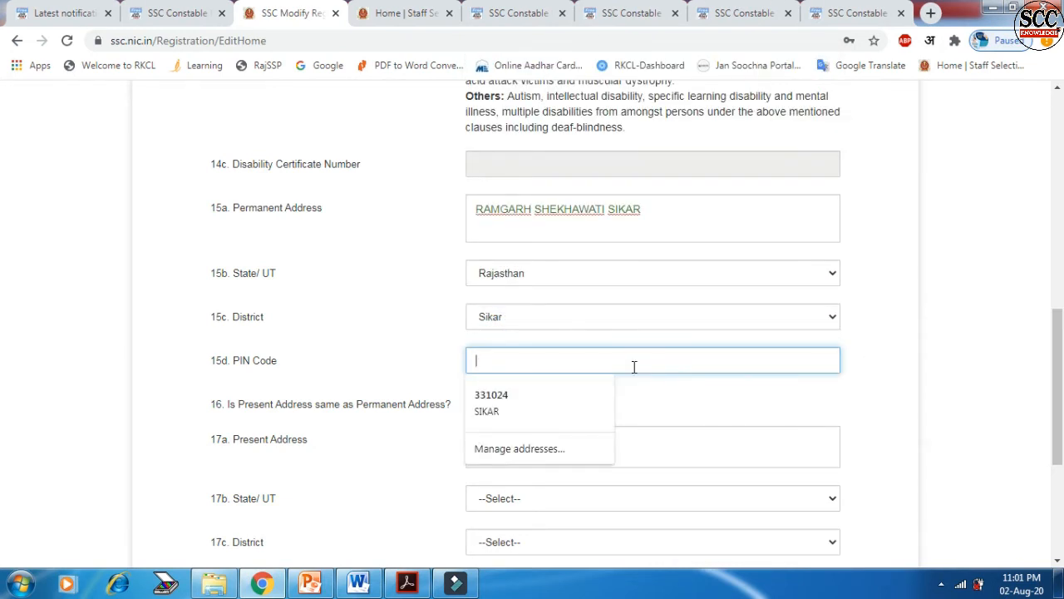
pyautogui.write('331024')
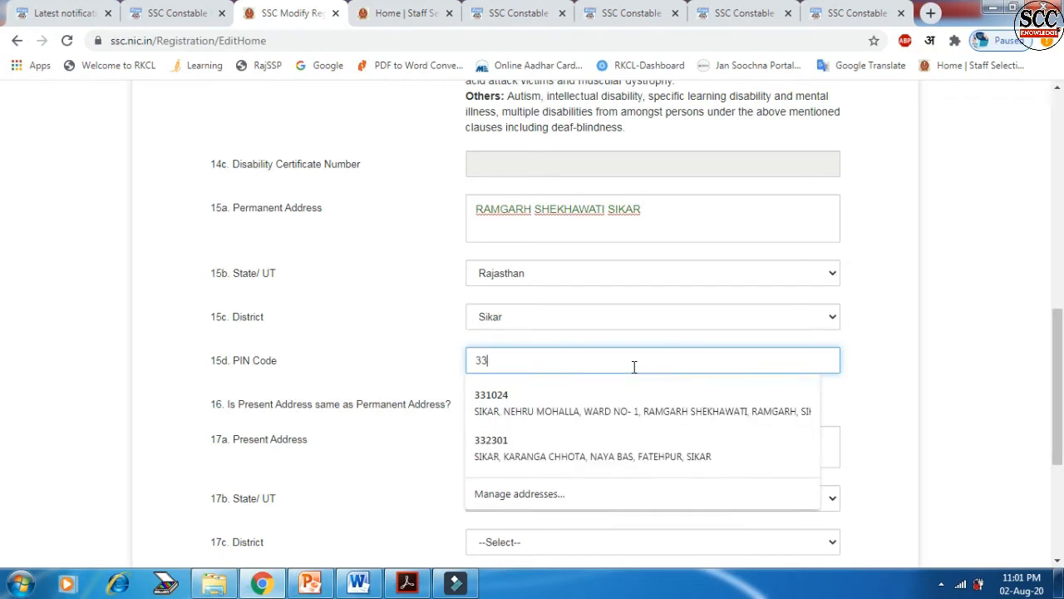
pyautogui.click(347, 379)
pyautogui.scroll(-1, 331, 424)
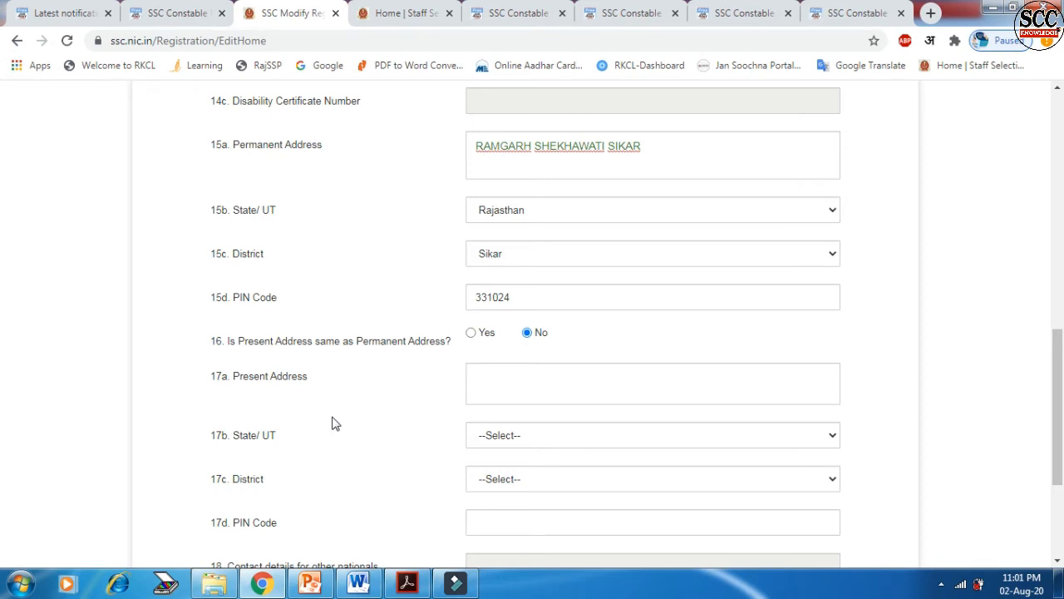
pyautogui.click(471, 331)
pyautogui.scroll(-2, 564, 488)
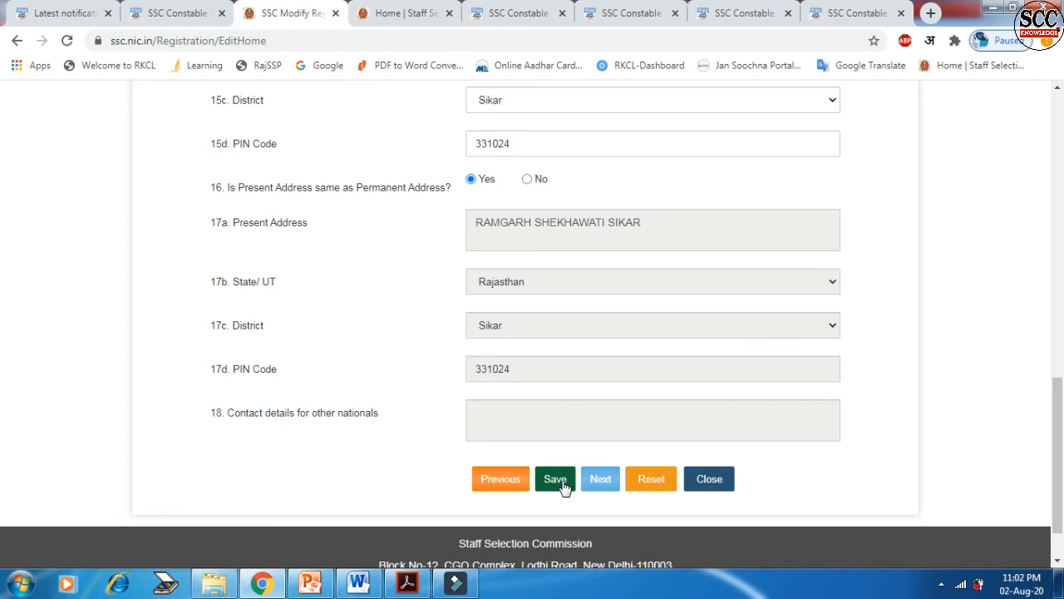
# Step: Save the contact details form to continue to the Photo and Signature page
pyautogui.click(557, 482)
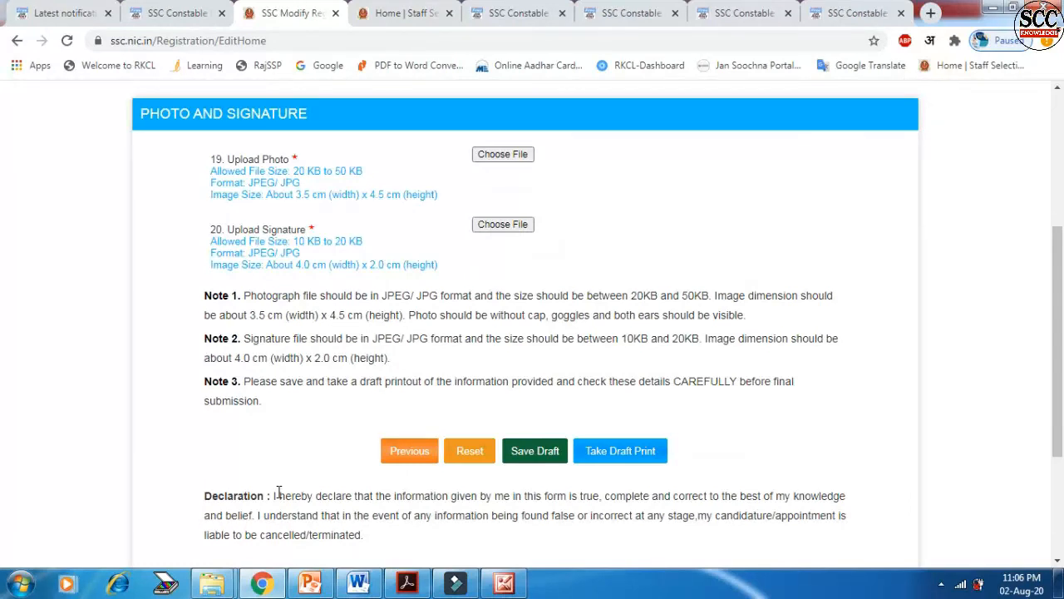
# Step: Tick 'I Agree' on the declaration and make the final submission of the registration
pyautogui.scroll(-2, 250, 457)
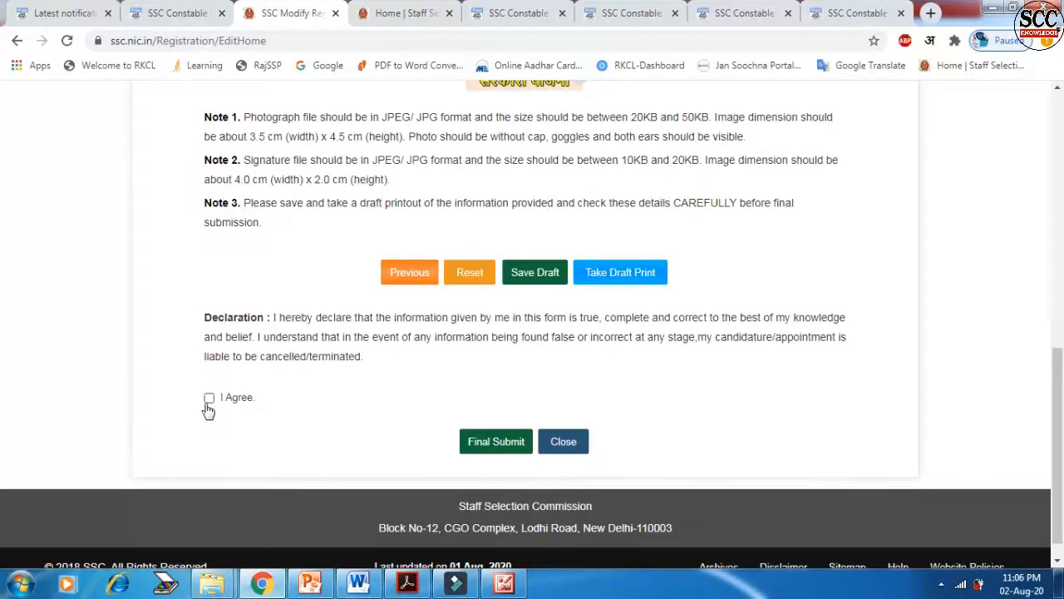
pyautogui.click(209, 399)
pyautogui.click(495, 450)
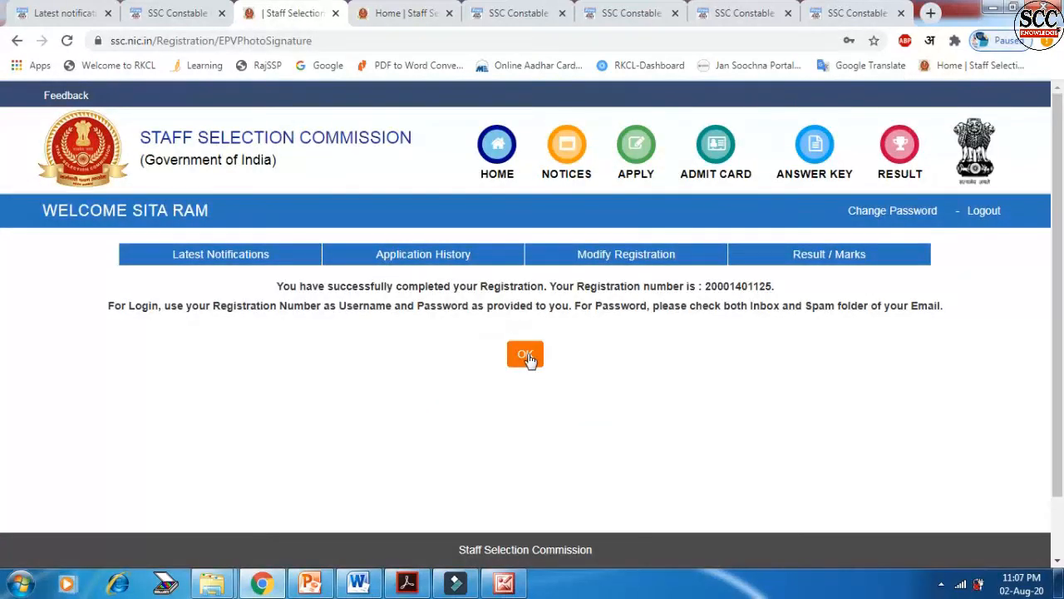
# Step: Acknowledge the success message and print the Delhi Police Constable Examination 2020 application form
pyautogui.click(525, 355)
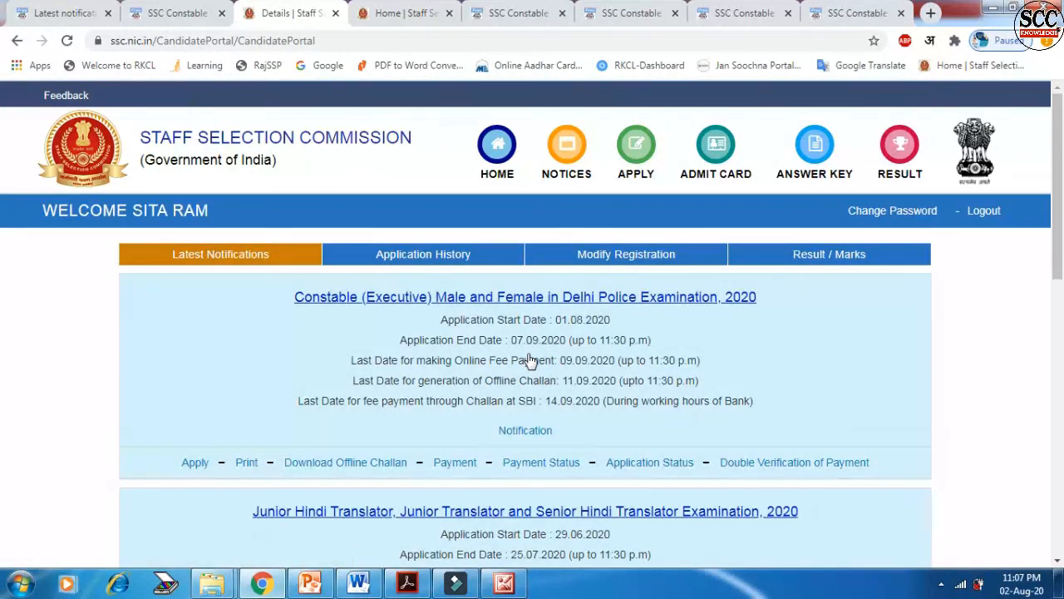
pyautogui.click(246, 467)
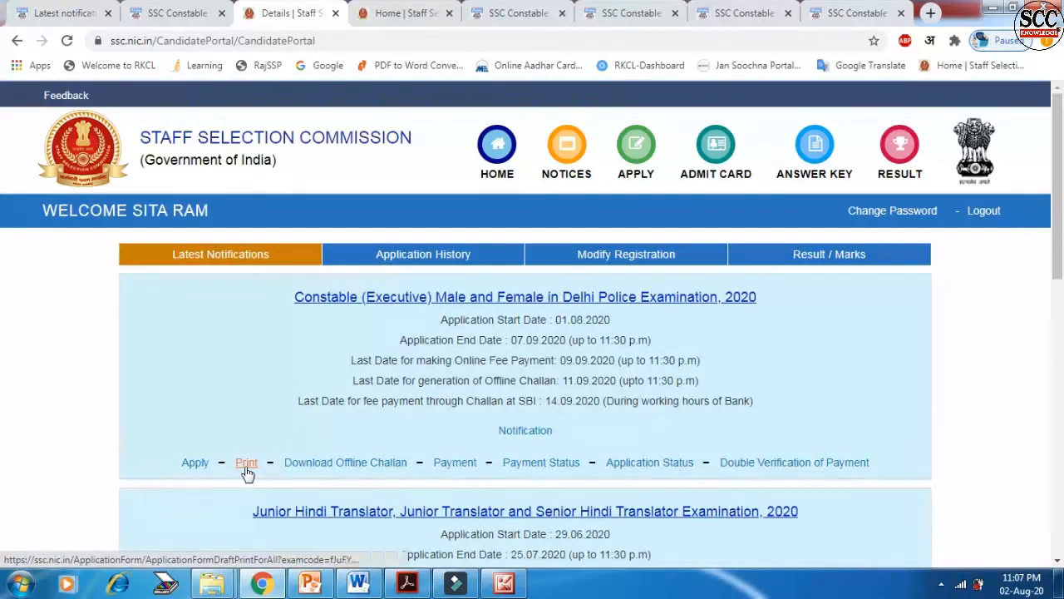